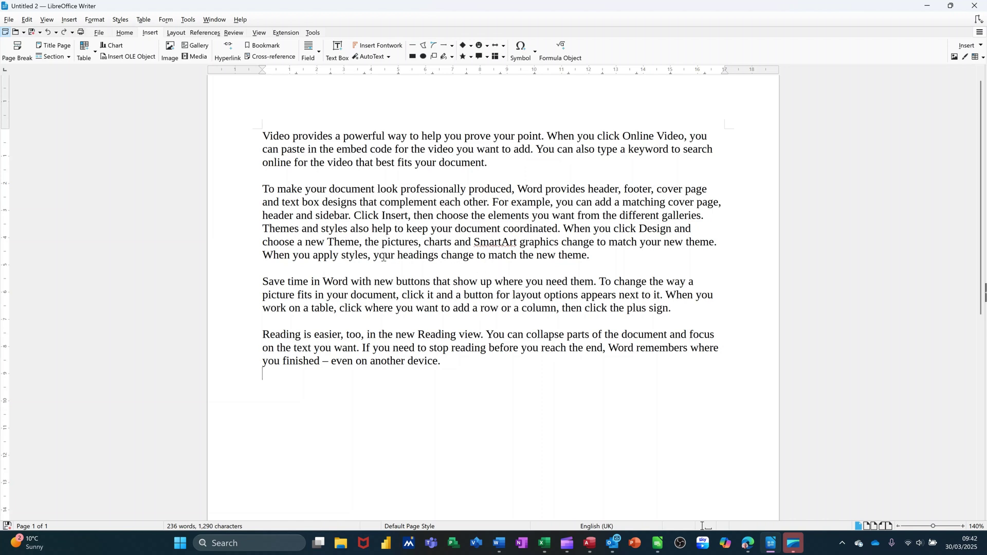
# - Select the last two paragraphs, from "Save time in Word" through "another device."
pyautogui.moveTo(263, 282); pyautogui.dragTo(468, 361)
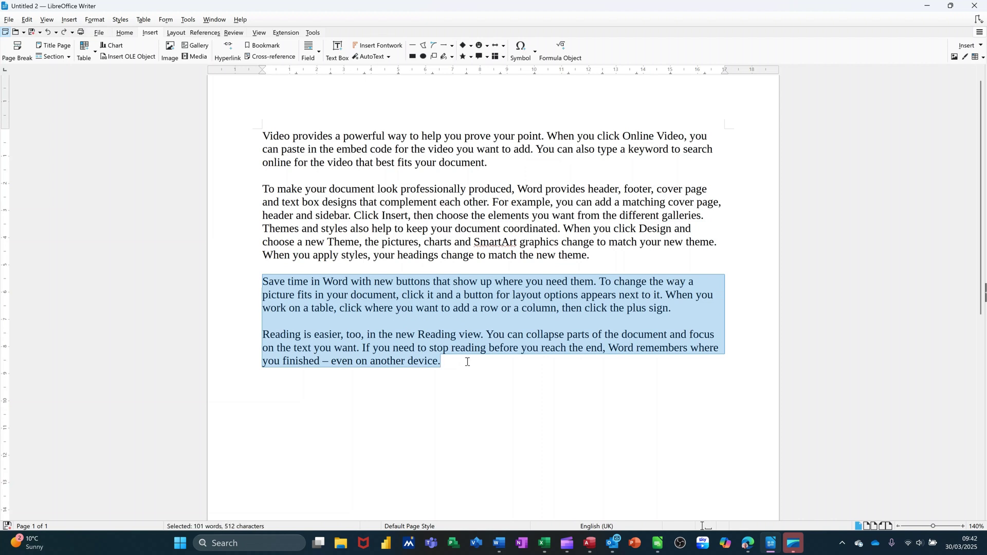
pyautogui.click(467, 362)
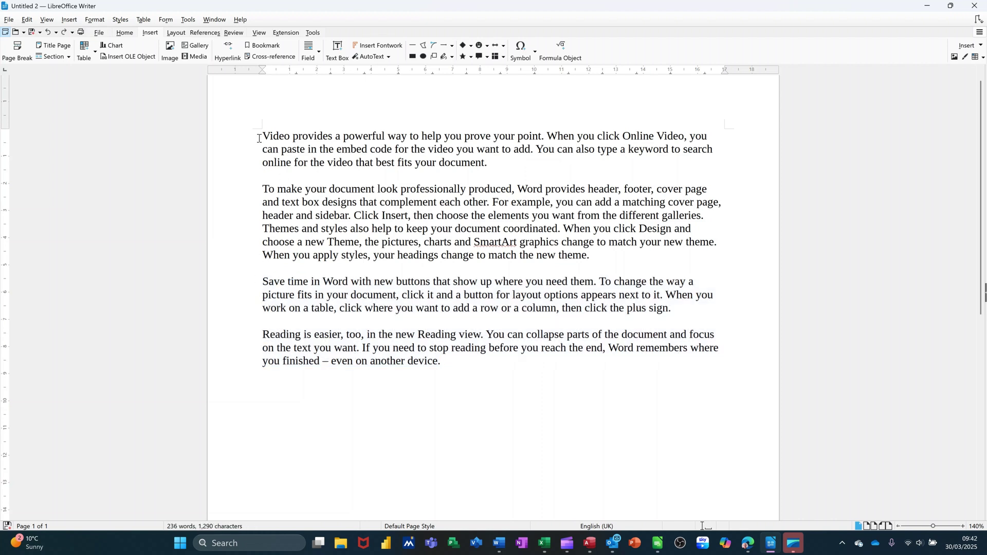
pyautogui.moveTo(258, 139); pyautogui.dragTo(606, 249)
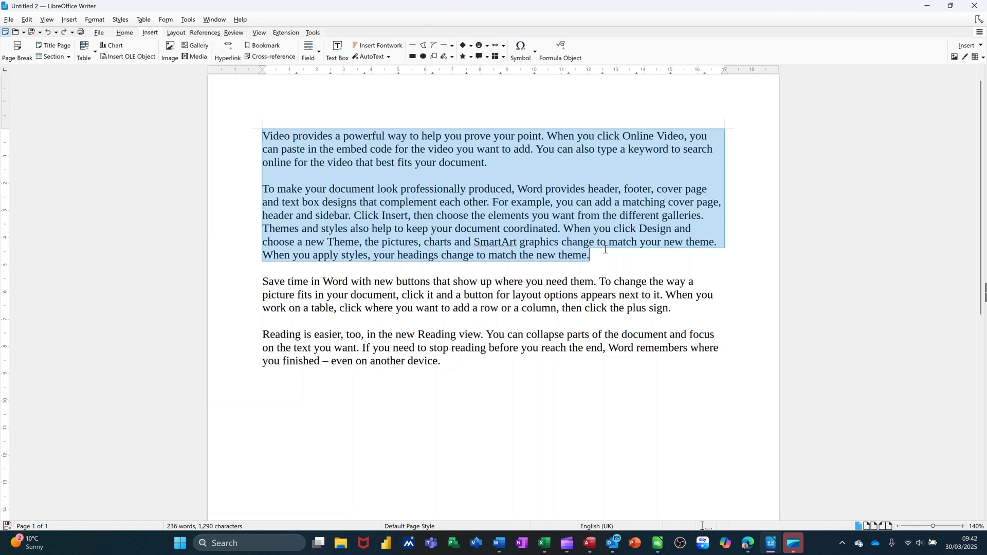
pyautogui.click(254, 277)
pyautogui.moveTo(254, 277); pyautogui.dragTo(460, 358)
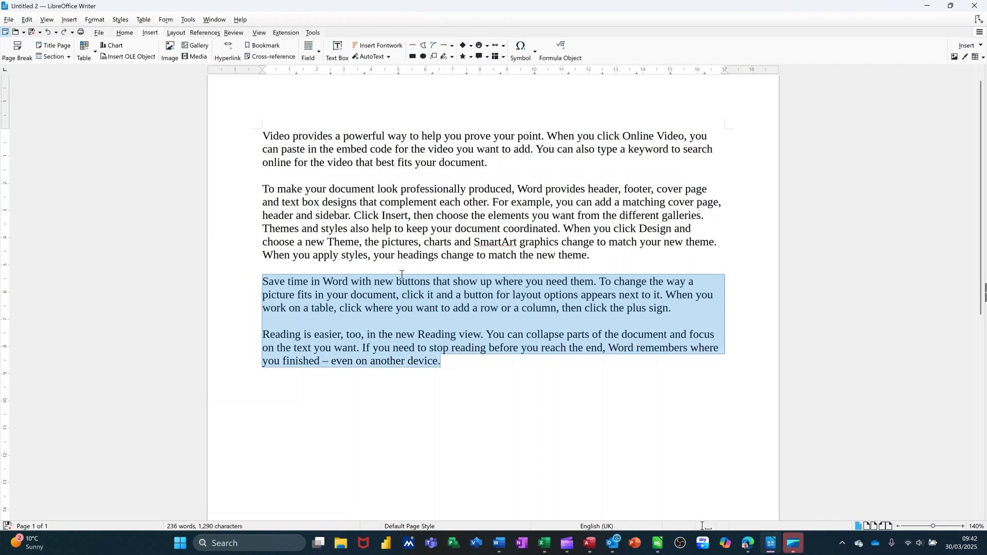
# - Wrap the selected last two paragraphs in a new one-column section named Section1
pyautogui.click(69, 20)
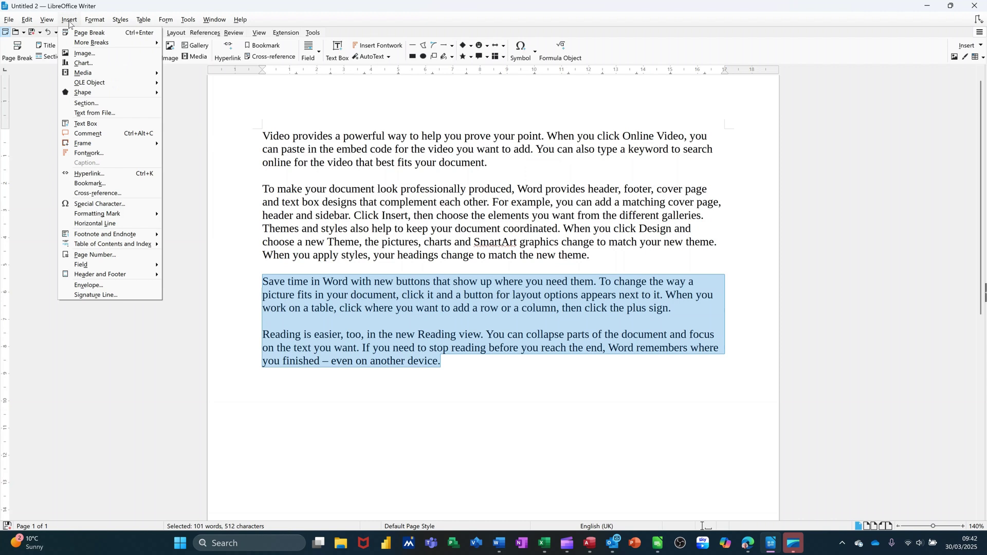
pyautogui.click(91, 103)
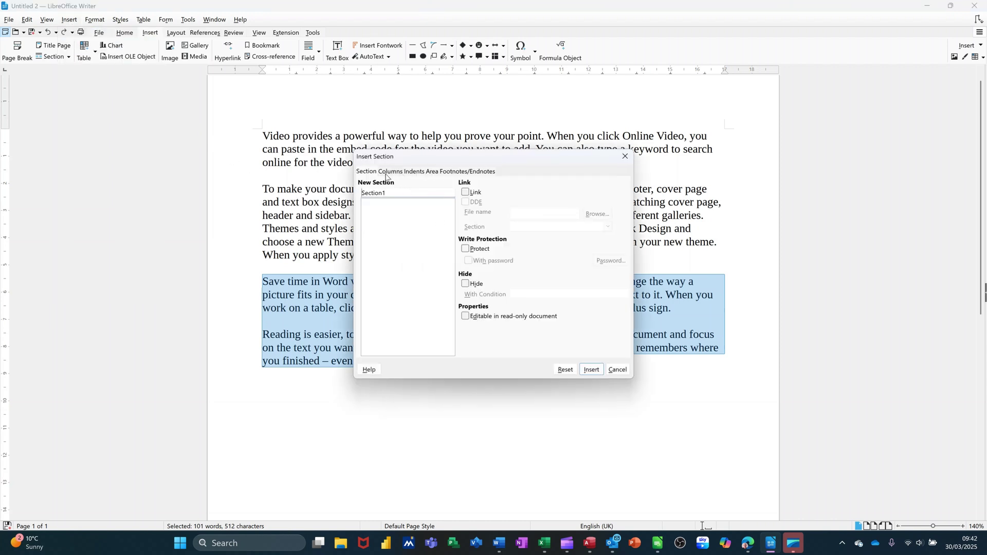
pyautogui.click(390, 173)
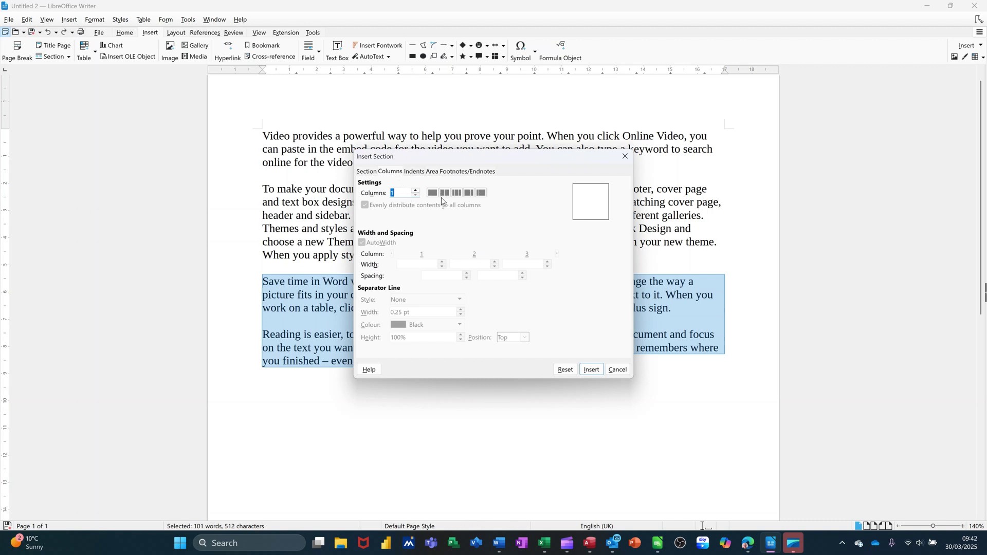
pyautogui.click(590, 370)
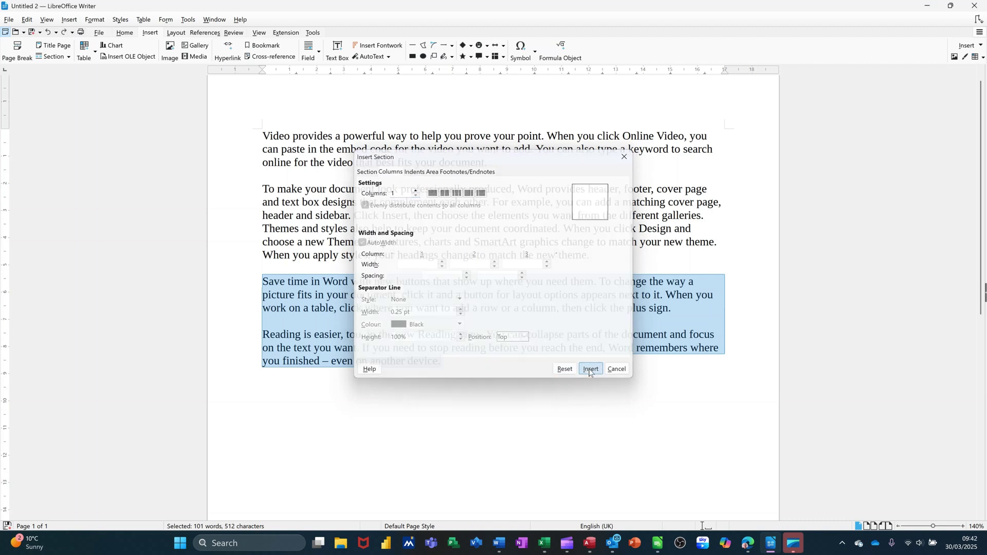
pyautogui.click(468, 361)
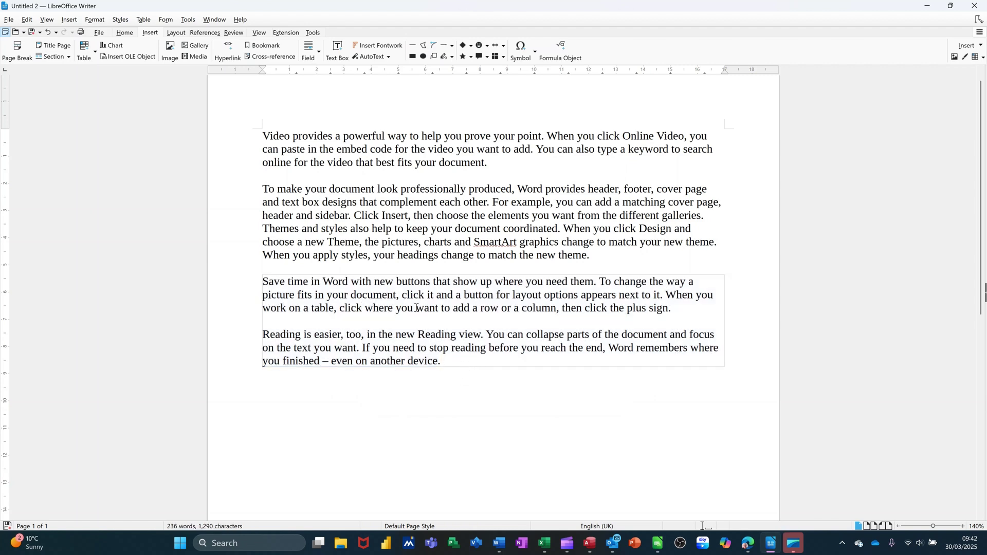
# - Put the first two paragraphs into a new two-column section, Section2
pyautogui.moveTo(263, 137); pyautogui.dragTo(591, 252)
pyautogui.hotkey('ctrl', 'c')
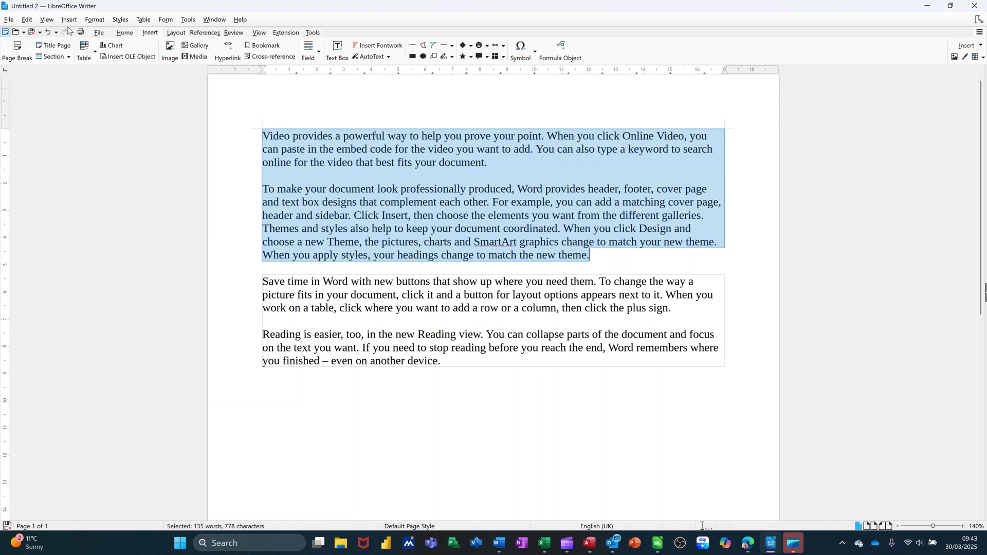
pyautogui.click(68, 22)
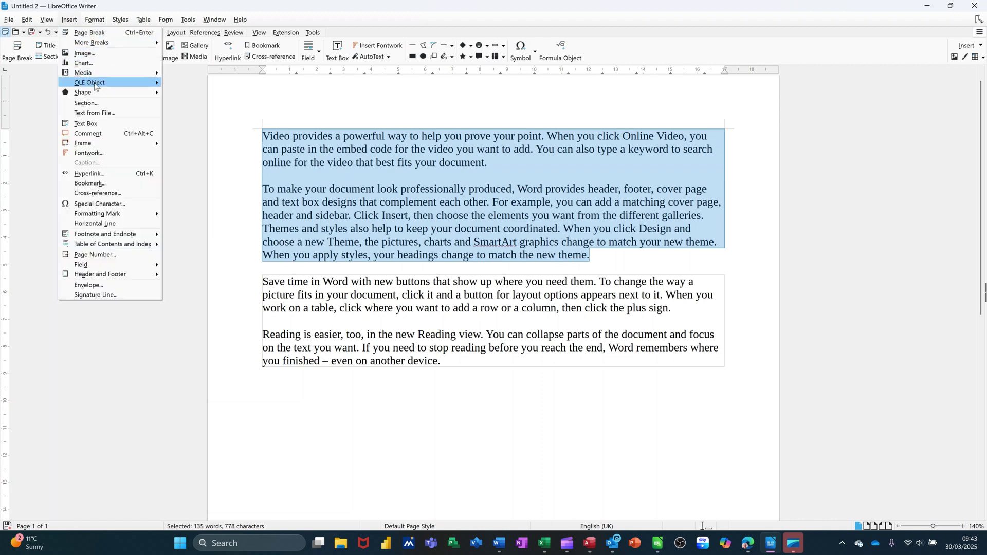
pyautogui.moveTo(101, 86)
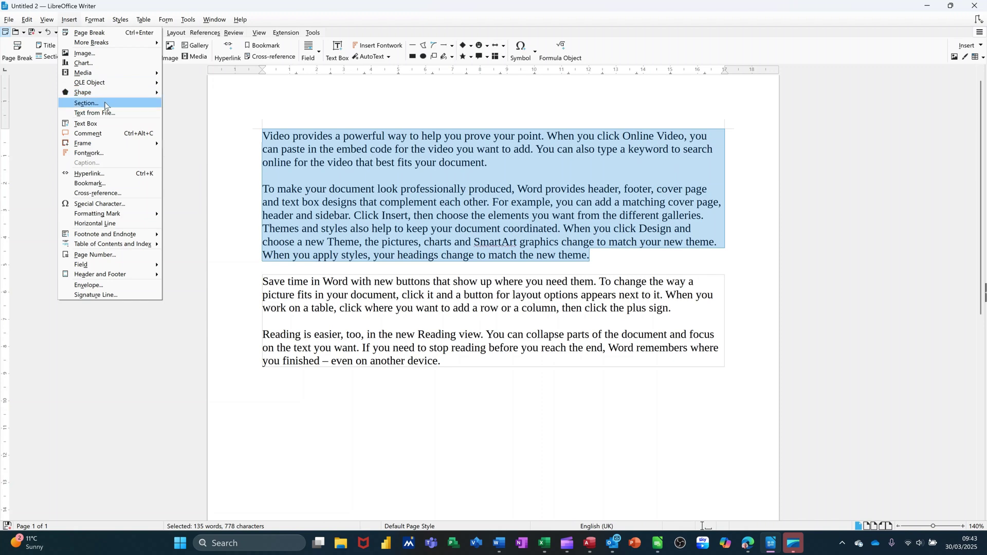
pyautogui.click(104, 106)
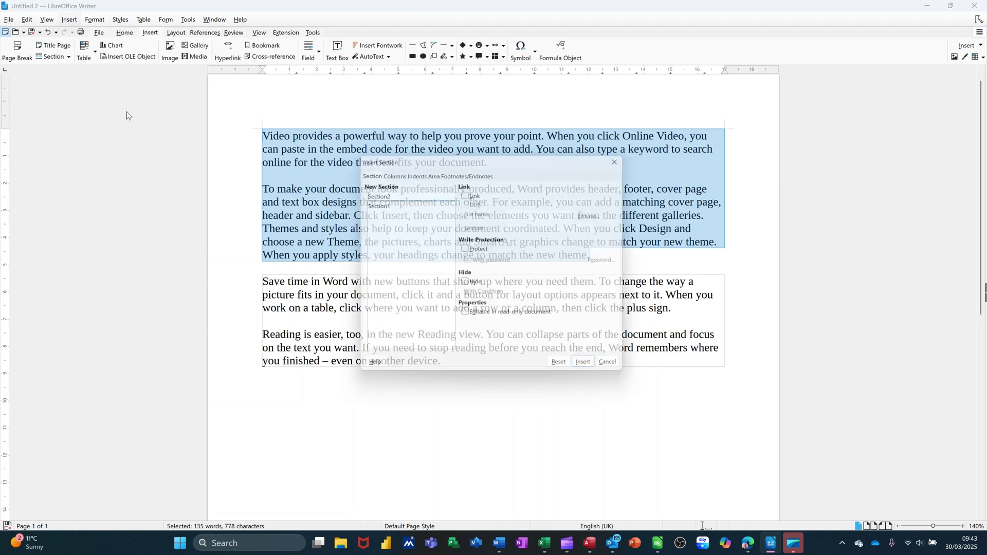
pyautogui.click(393, 172)
pyautogui.click(445, 194)
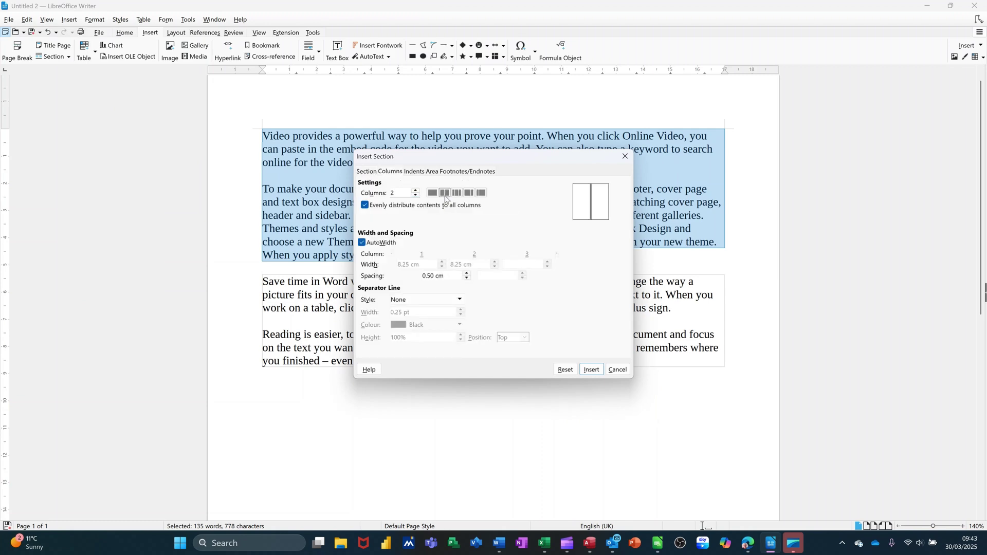
pyautogui.click(591, 370)
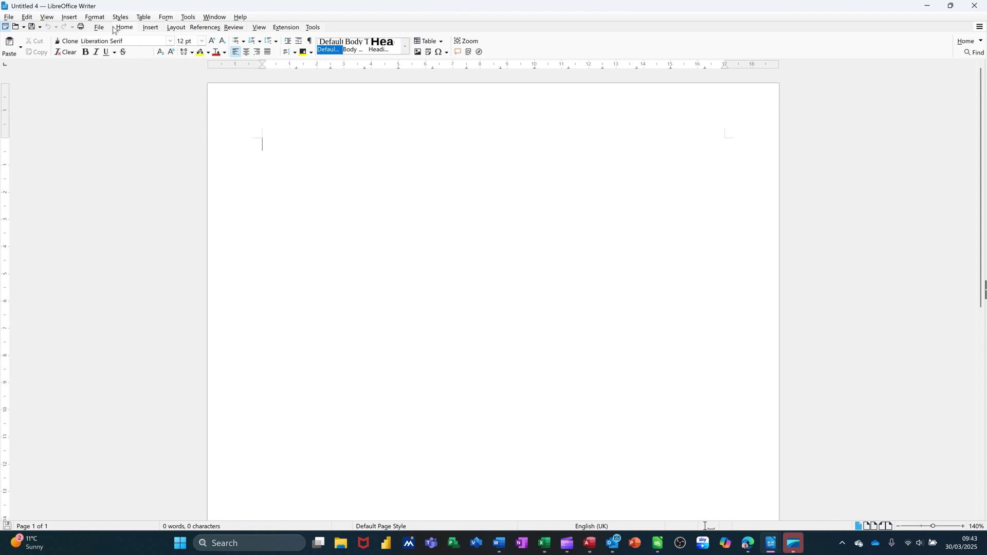
# - Give the Default Page Style of the blank document two equal columns
pyautogui.click(96, 17)
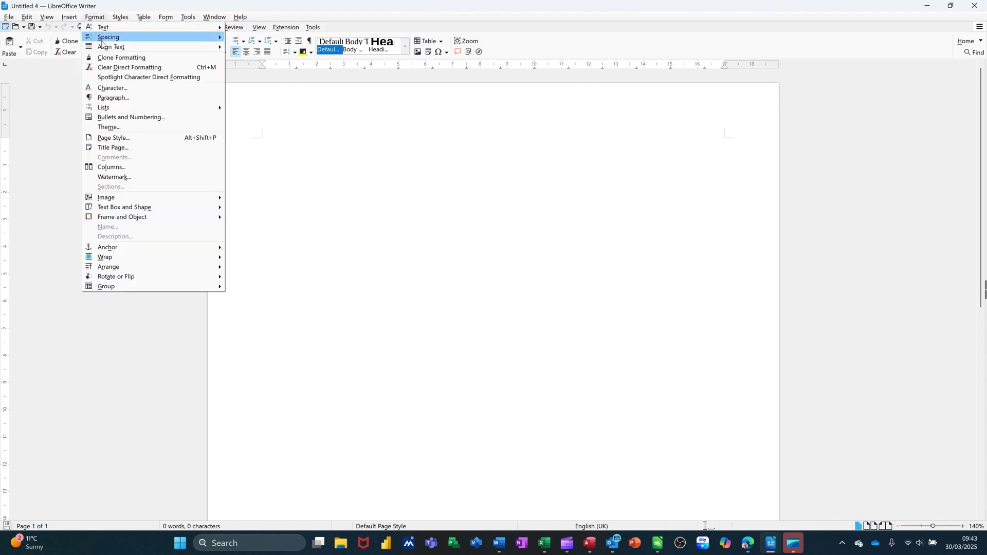
pyautogui.click(135, 169)
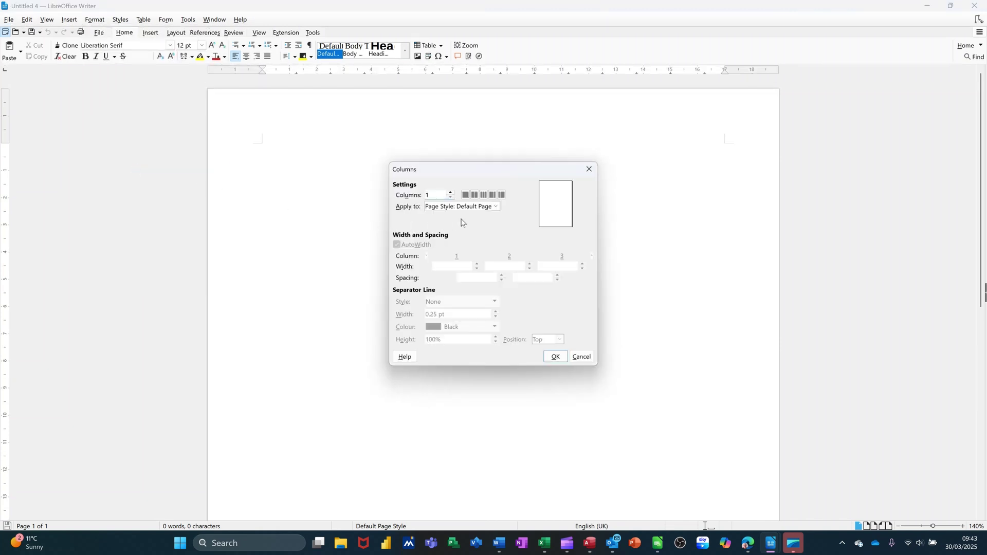
pyautogui.click(475, 196)
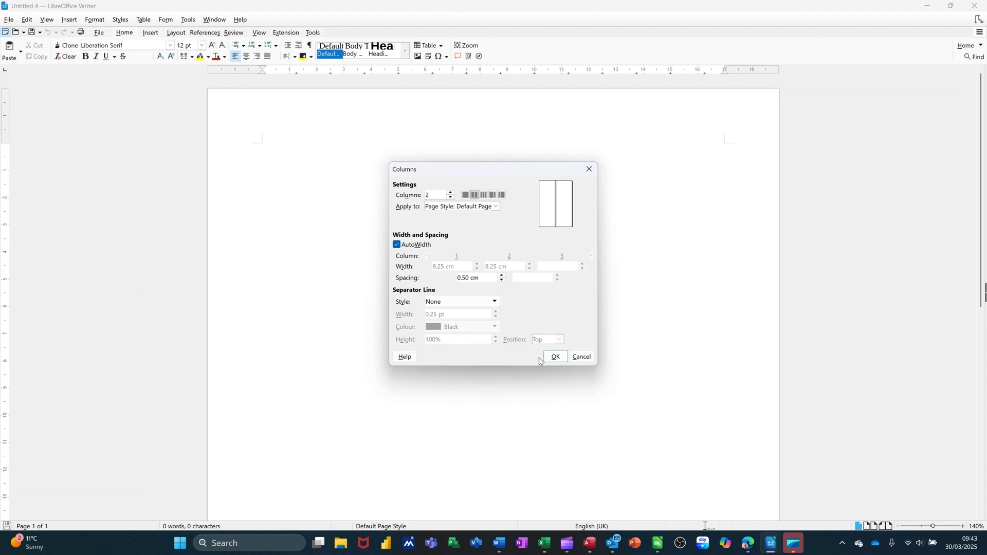
pyautogui.click(554, 358)
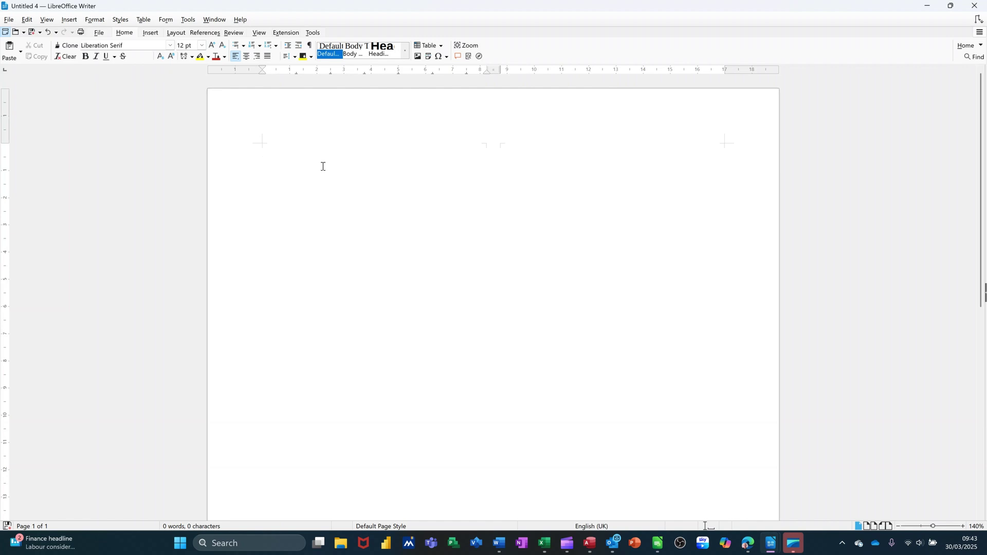
# - Paste the sample text into the page and place the caret after "different galleries."
pyautogui.hotkey('ctrl', 'v')
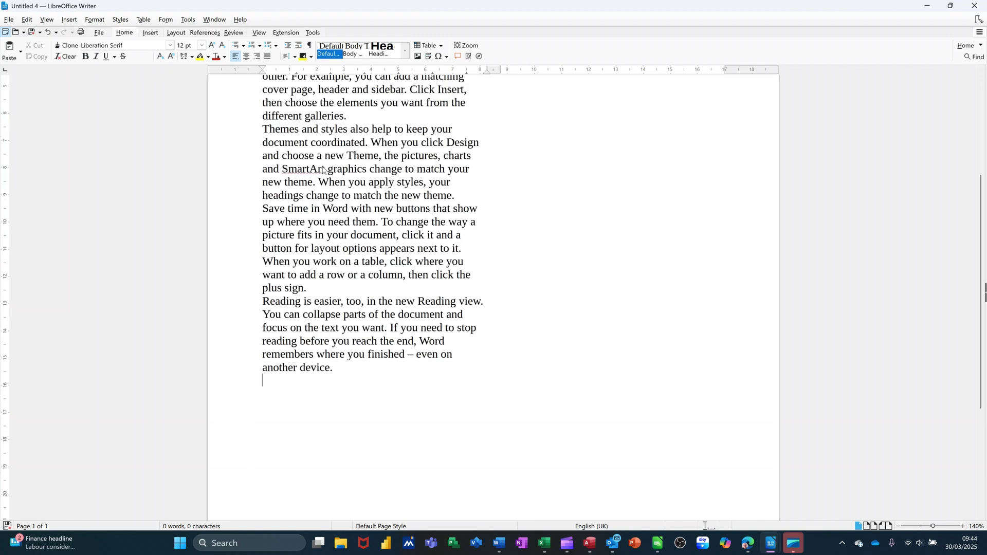
pyautogui.scroll(5, 323, 167)
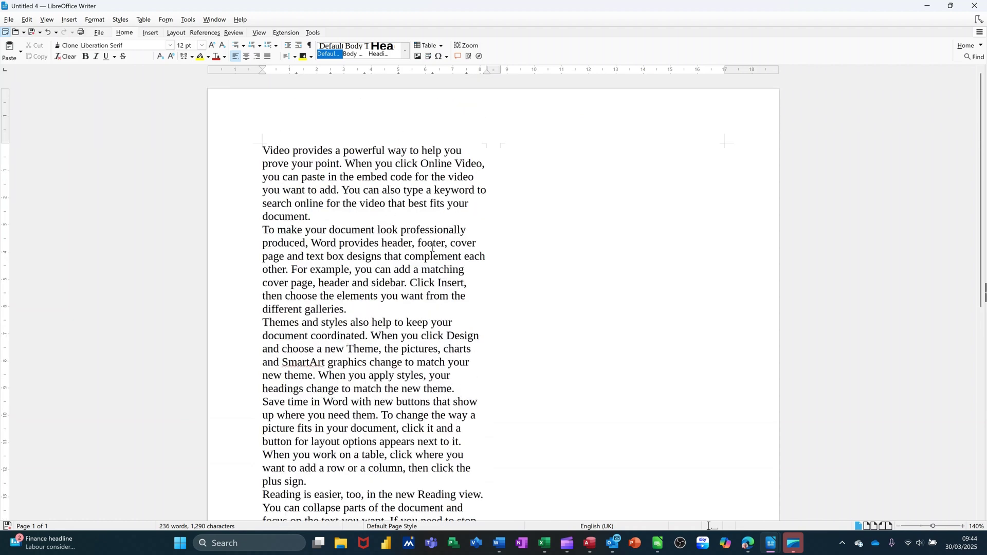
pyautogui.scroll(-3, 437, 254)
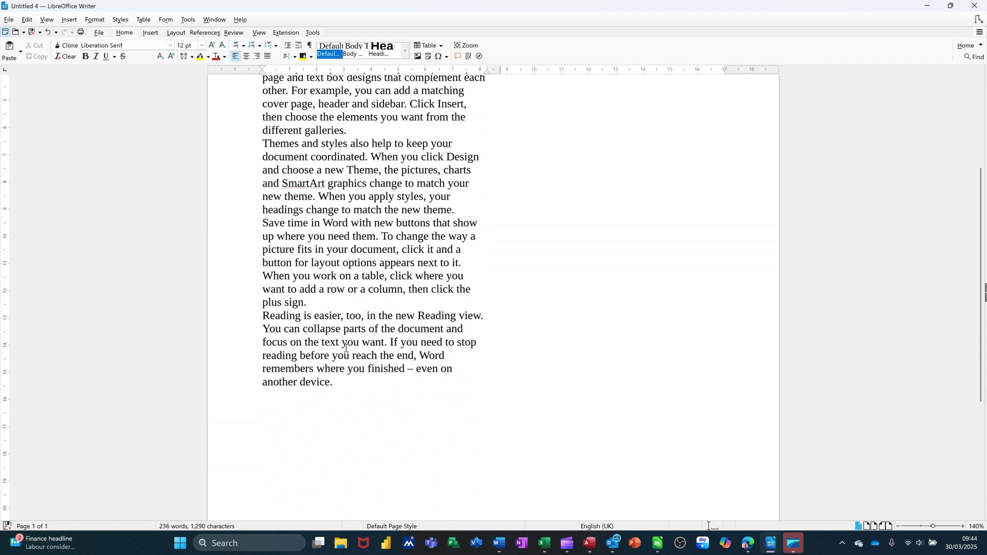
pyautogui.scroll(-4, 357, 399)
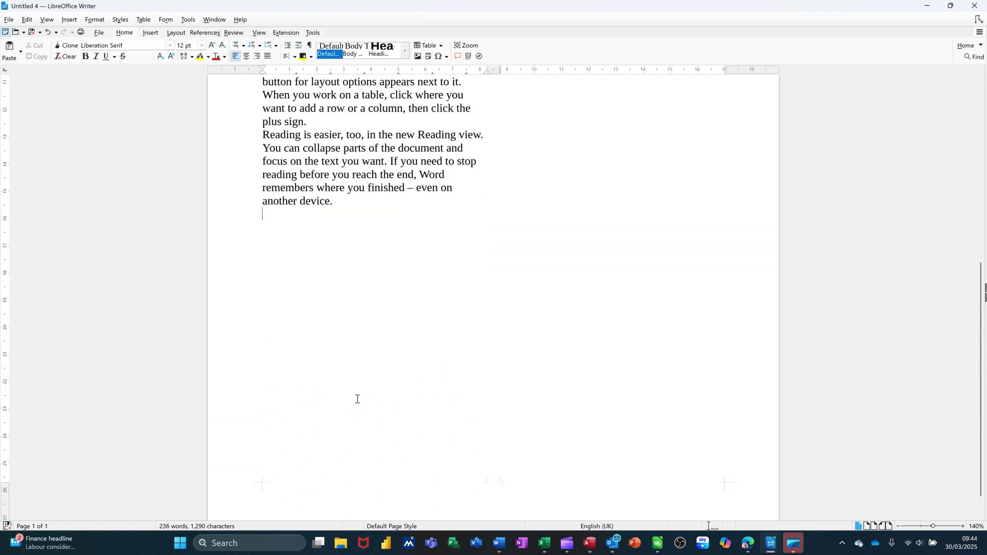
pyautogui.scroll(3, 579, 227)
pyautogui.scroll(5, 579, 227)
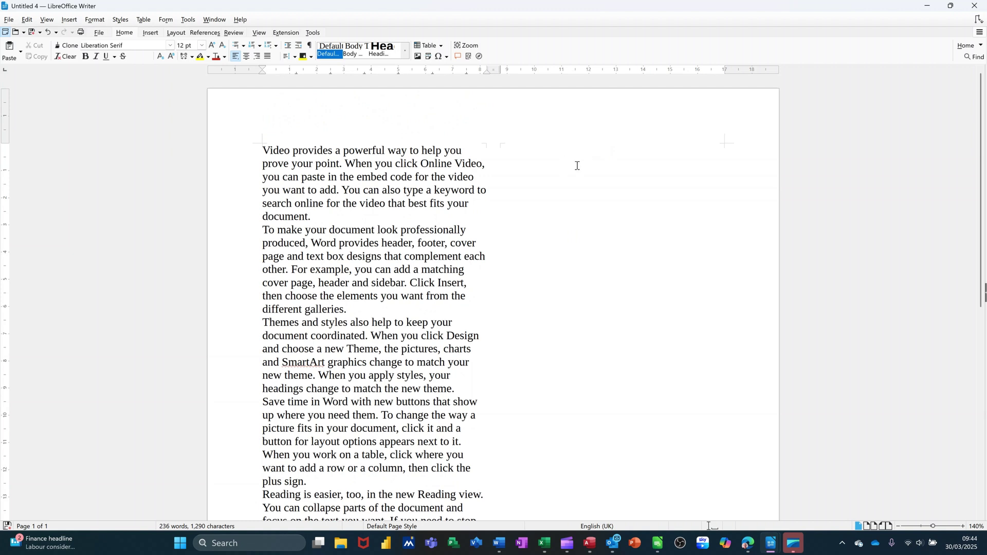
pyautogui.click(580, 177)
pyautogui.click(382, 313)
# - Insert a column break after "different galleries." so "Themes and styles" starts the right column
pyautogui.click(75, 23)
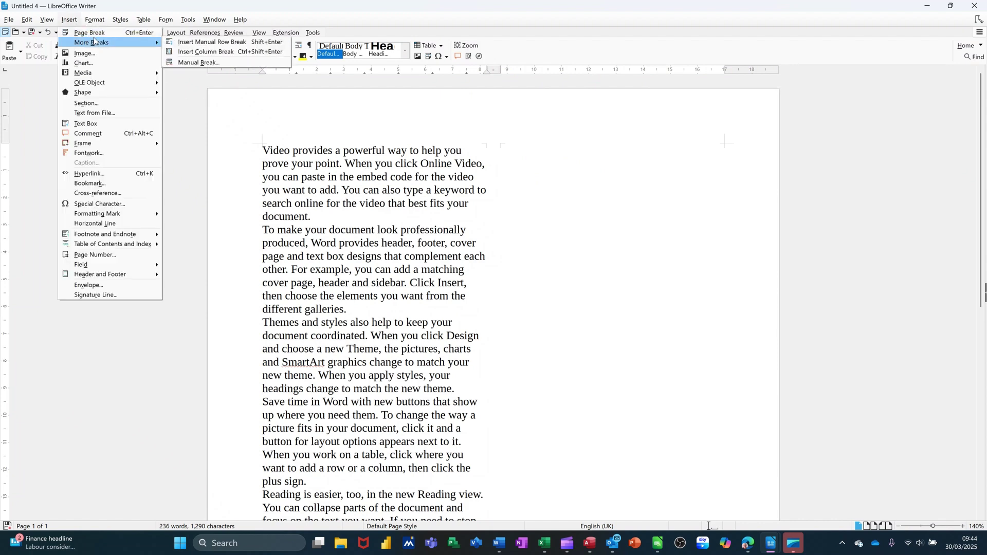
pyautogui.moveTo(97, 44)
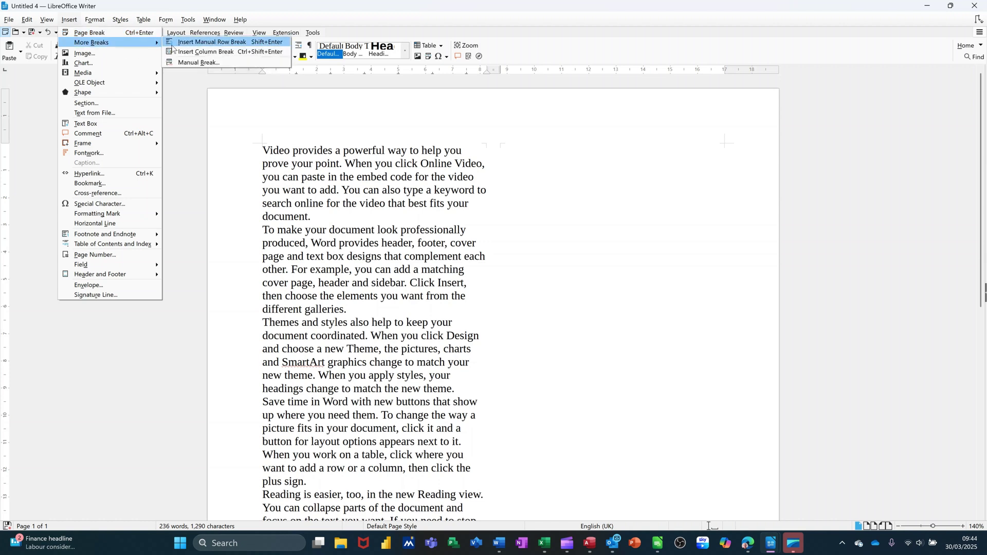
pyautogui.click(241, 53)
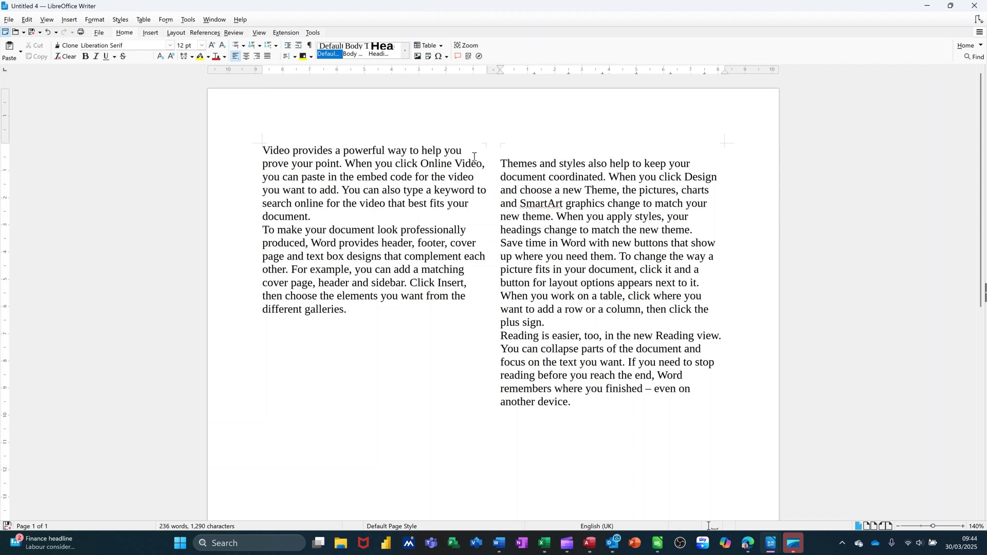
# - Add test text "Gfdf m fd fd" to the left column's end and "frgbrfgbrfg" below "another device."
pyautogui.click(436, 349)
pyautogui.write('Gfdf m fd fd')
pyautogui.click(604, 414)
pyautogui.write('frgbrfgbrfg')
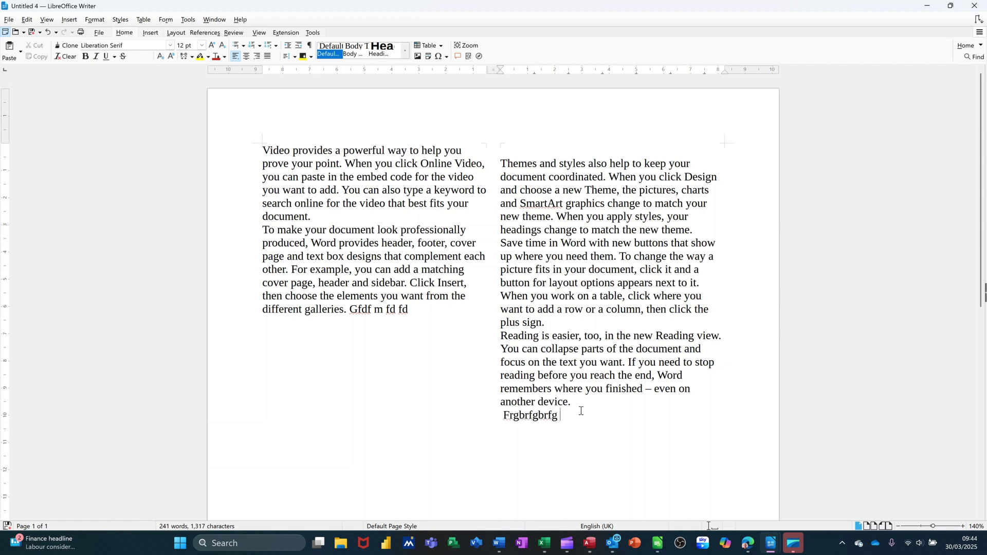